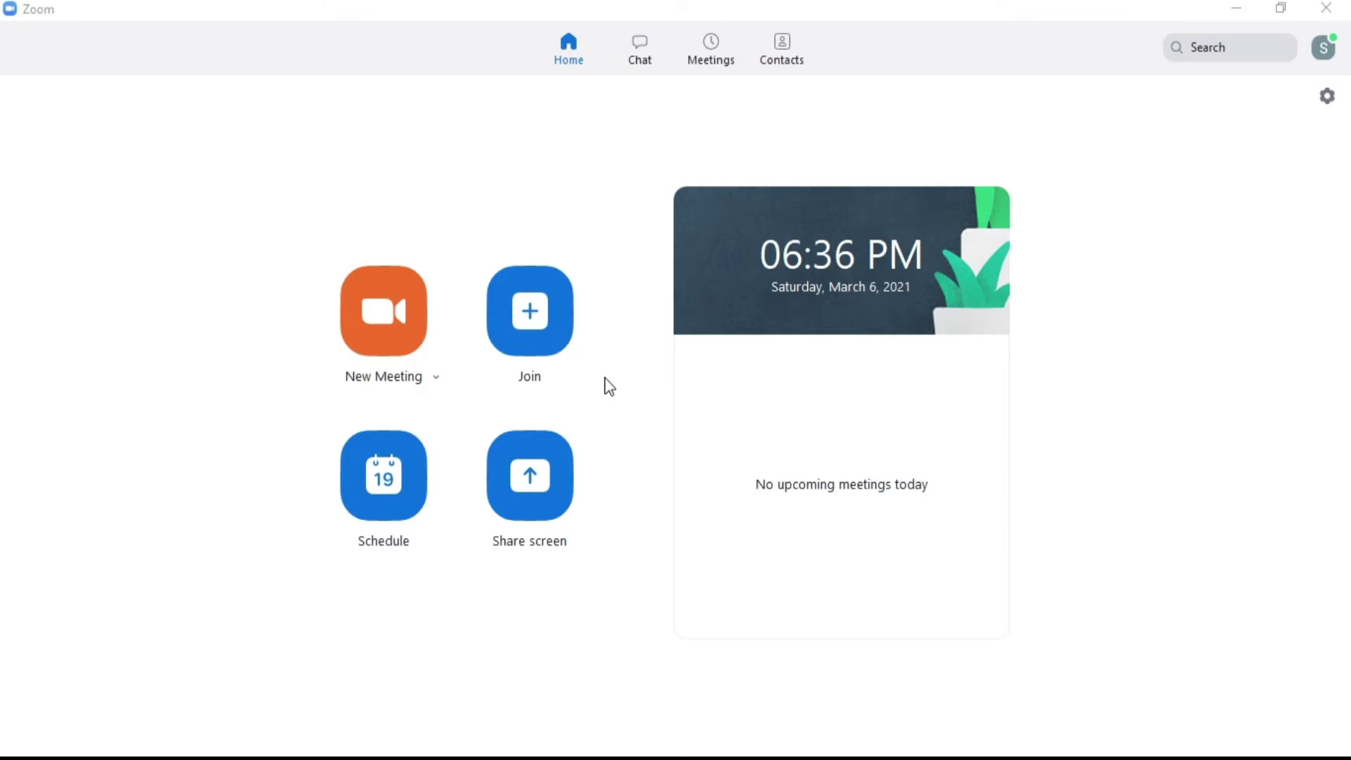
# Step: Enable 'Always show meeting controls' in Settings, then start a new meeting
pyautogui.click(1327, 97)
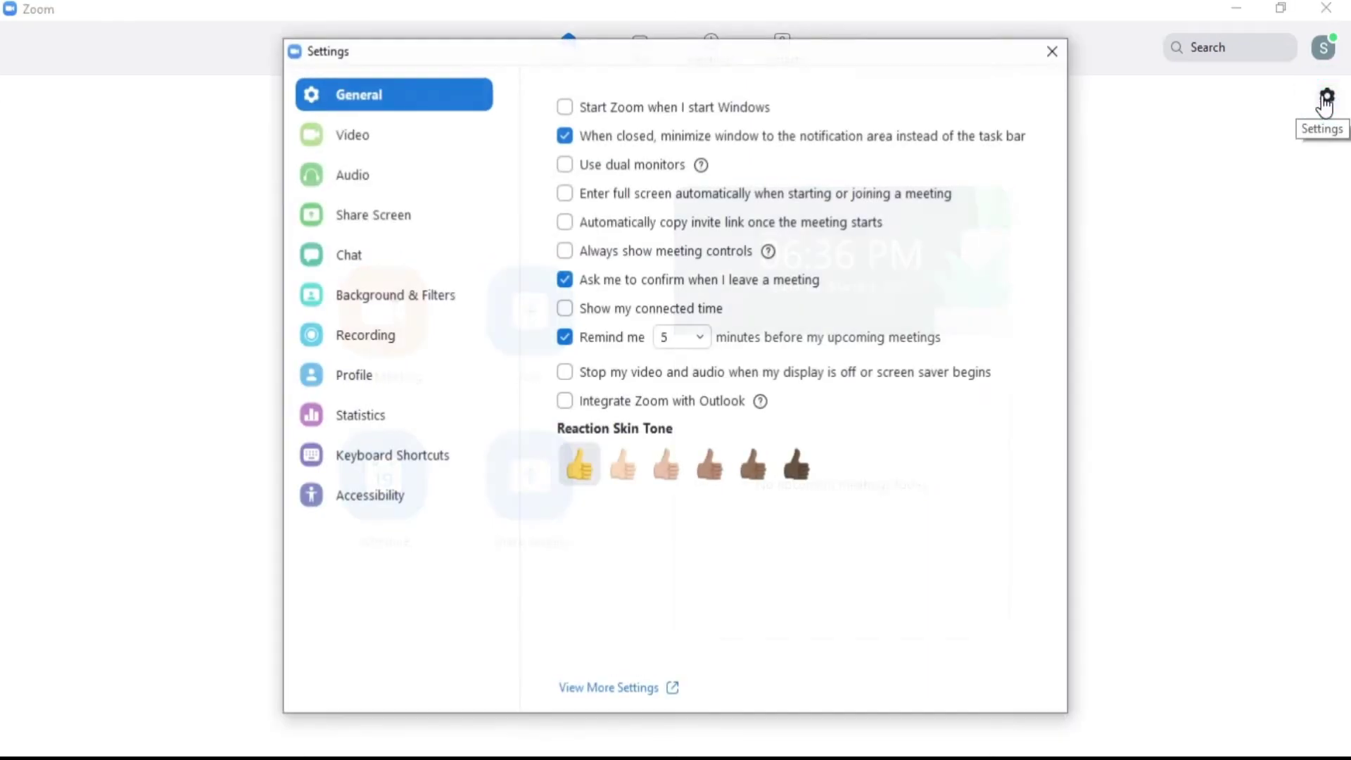
pyautogui.click(578, 251)
pyautogui.press('Escape')
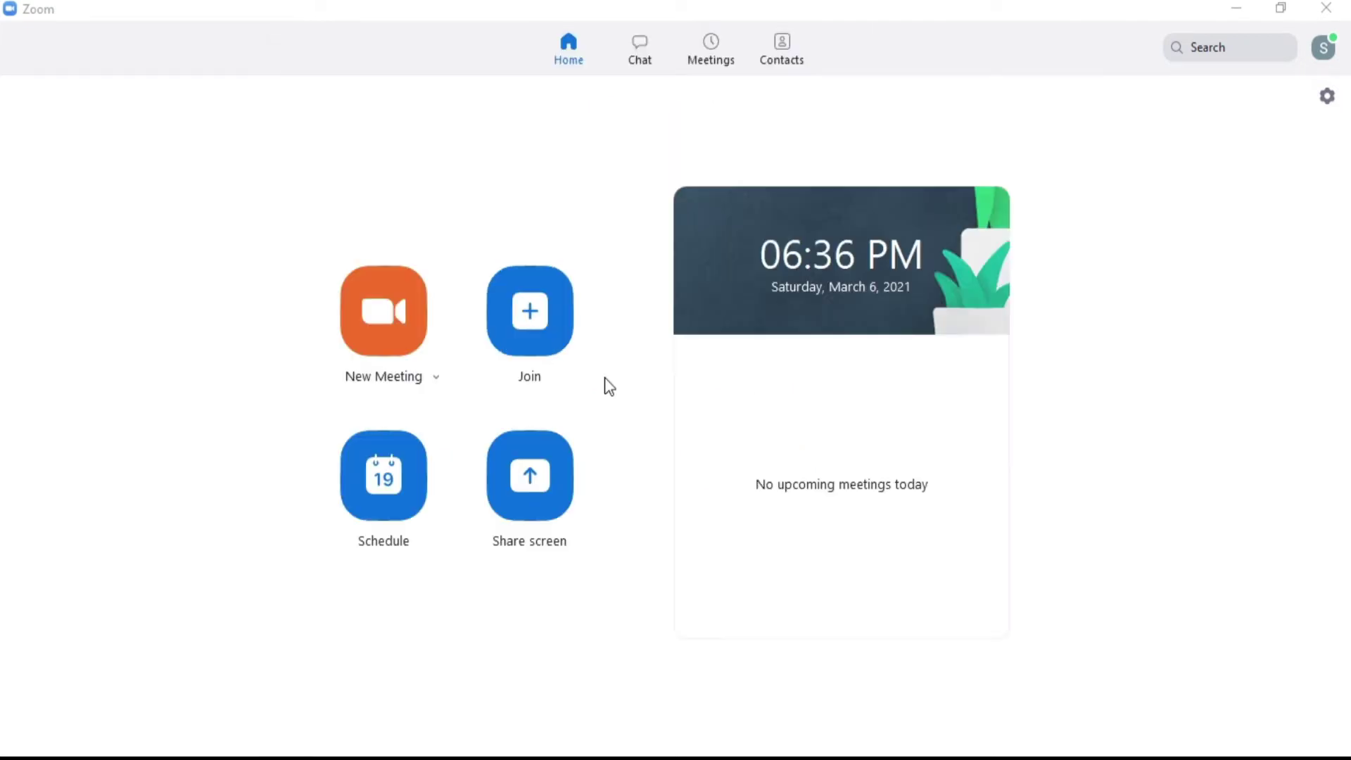
pyautogui.click(362, 312)
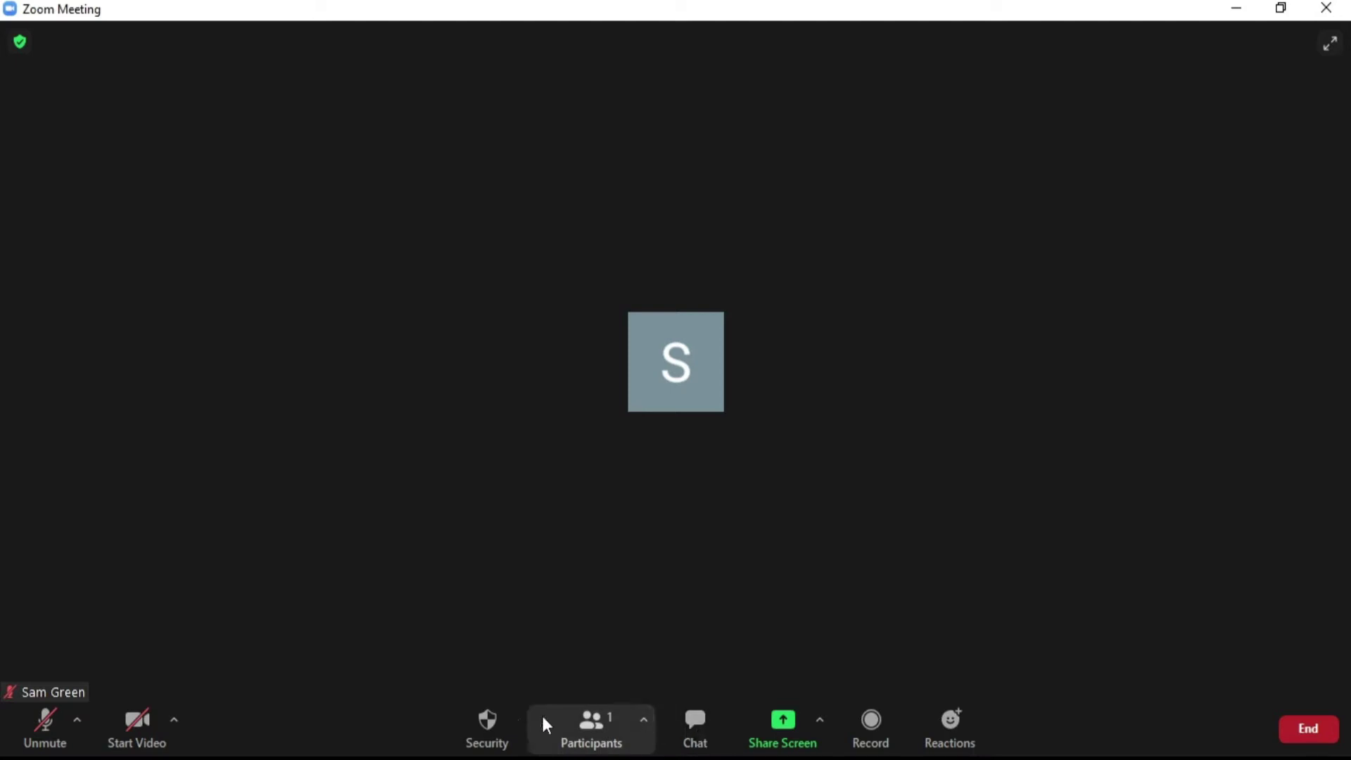
# Step: Review the microphone, speaker and camera choices, keeping the default devices selected
pyautogui.click(43, 719)
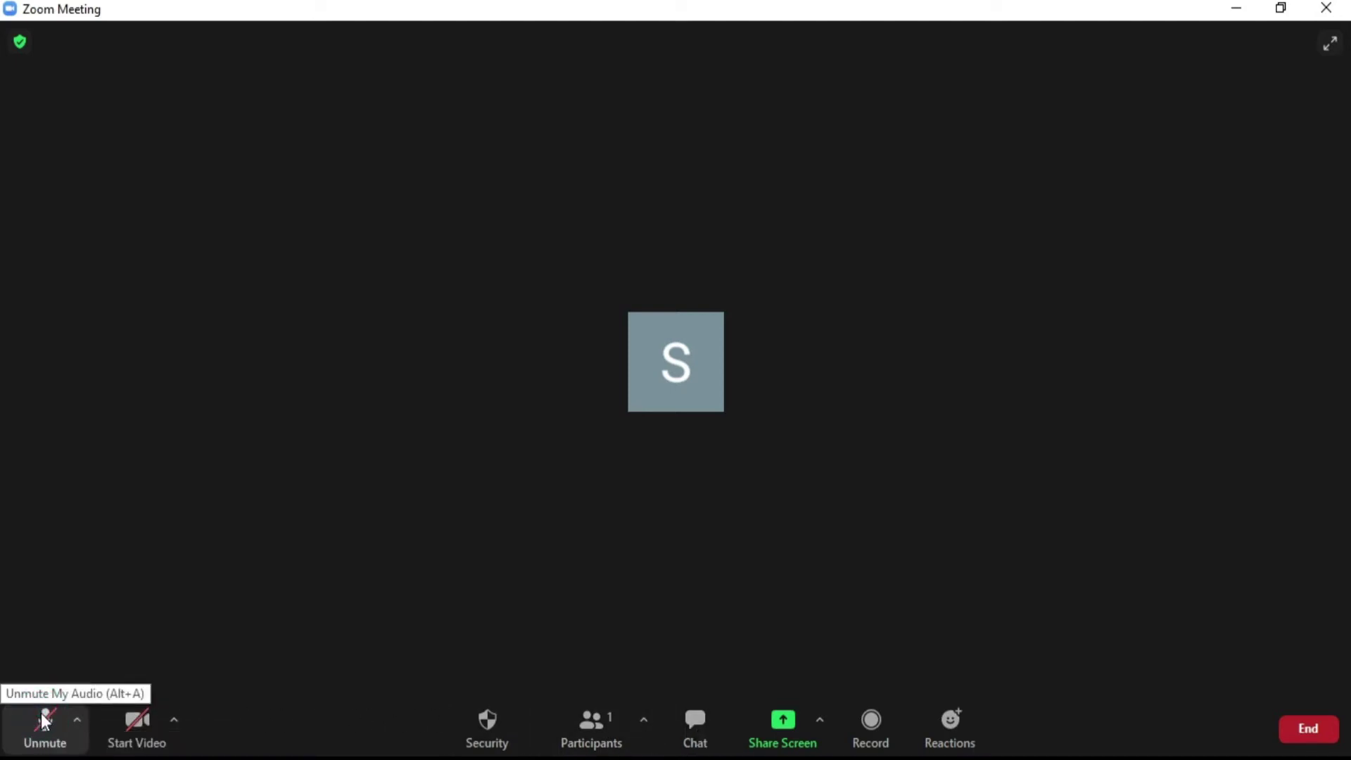
pyautogui.click(76, 721)
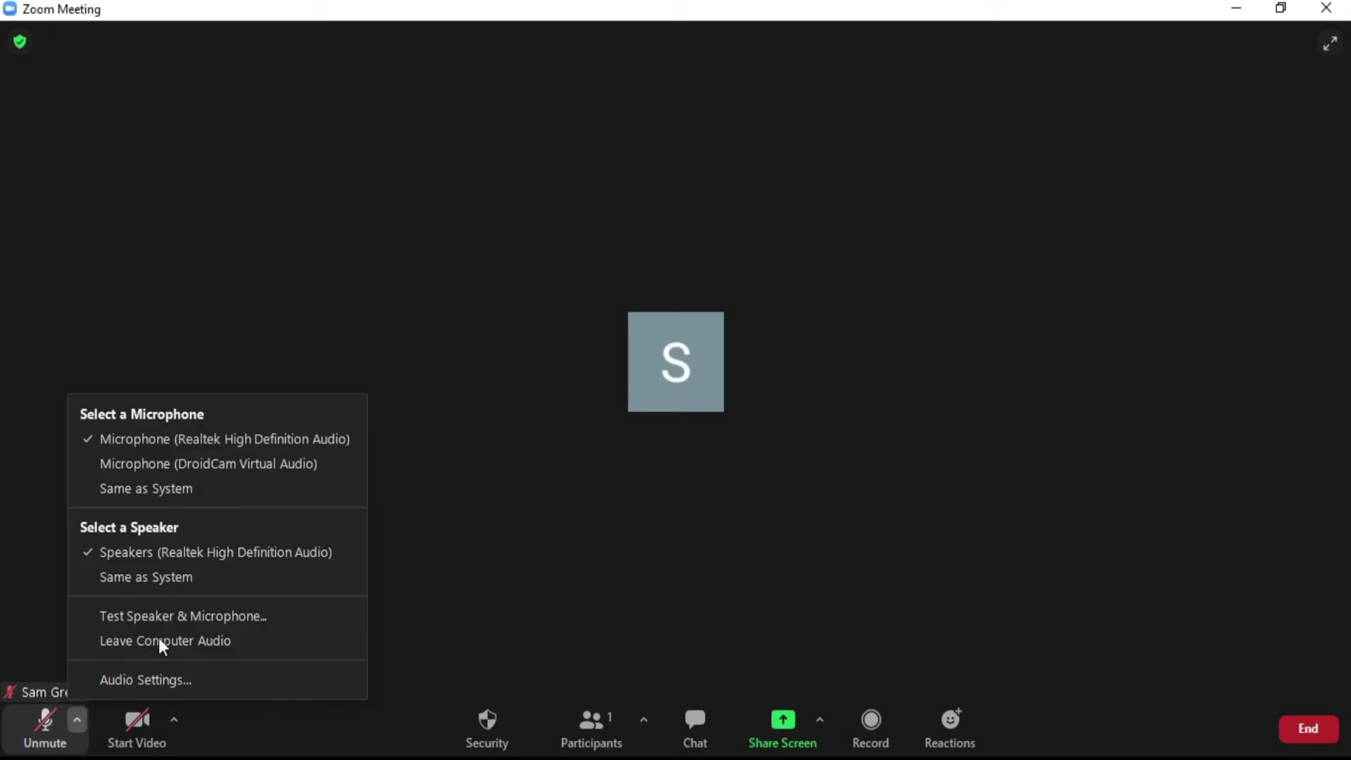
pyautogui.click(30, 625)
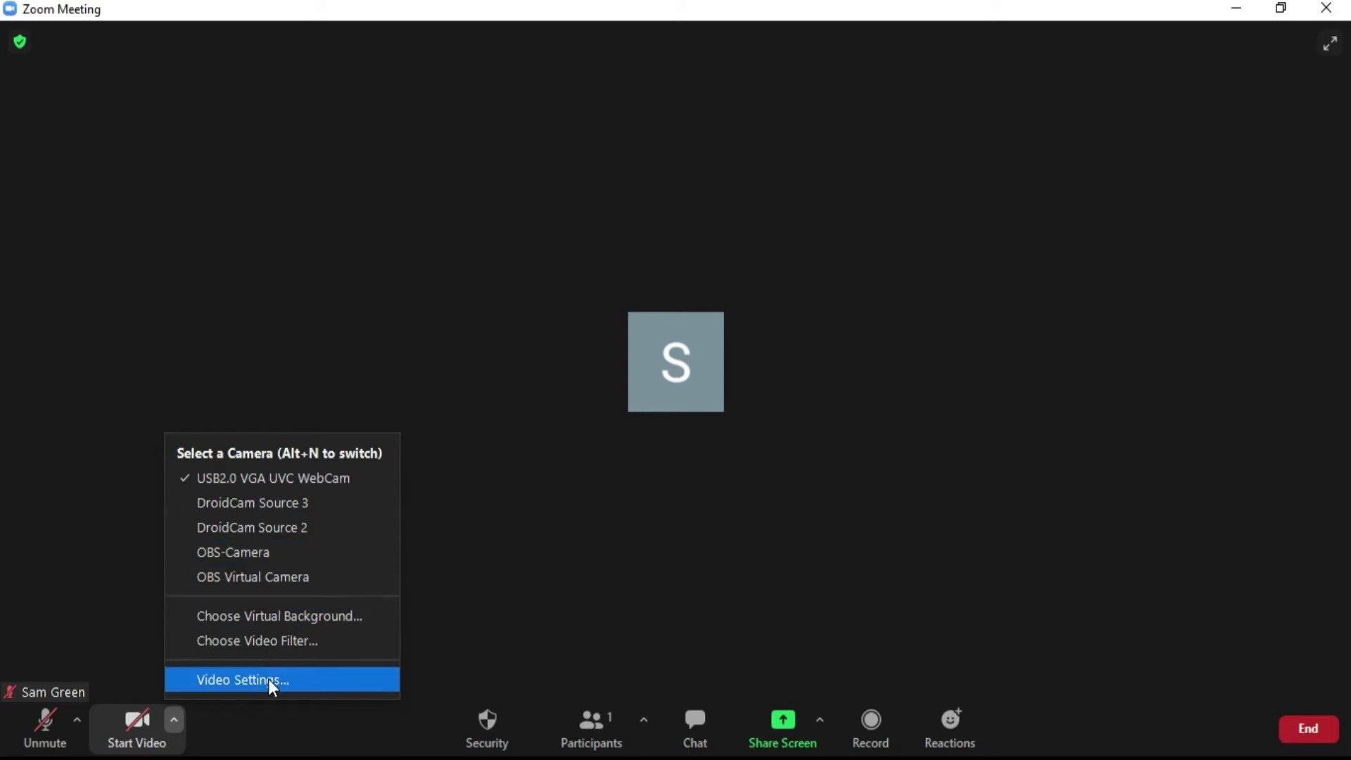
pyautogui.click(456, 603)
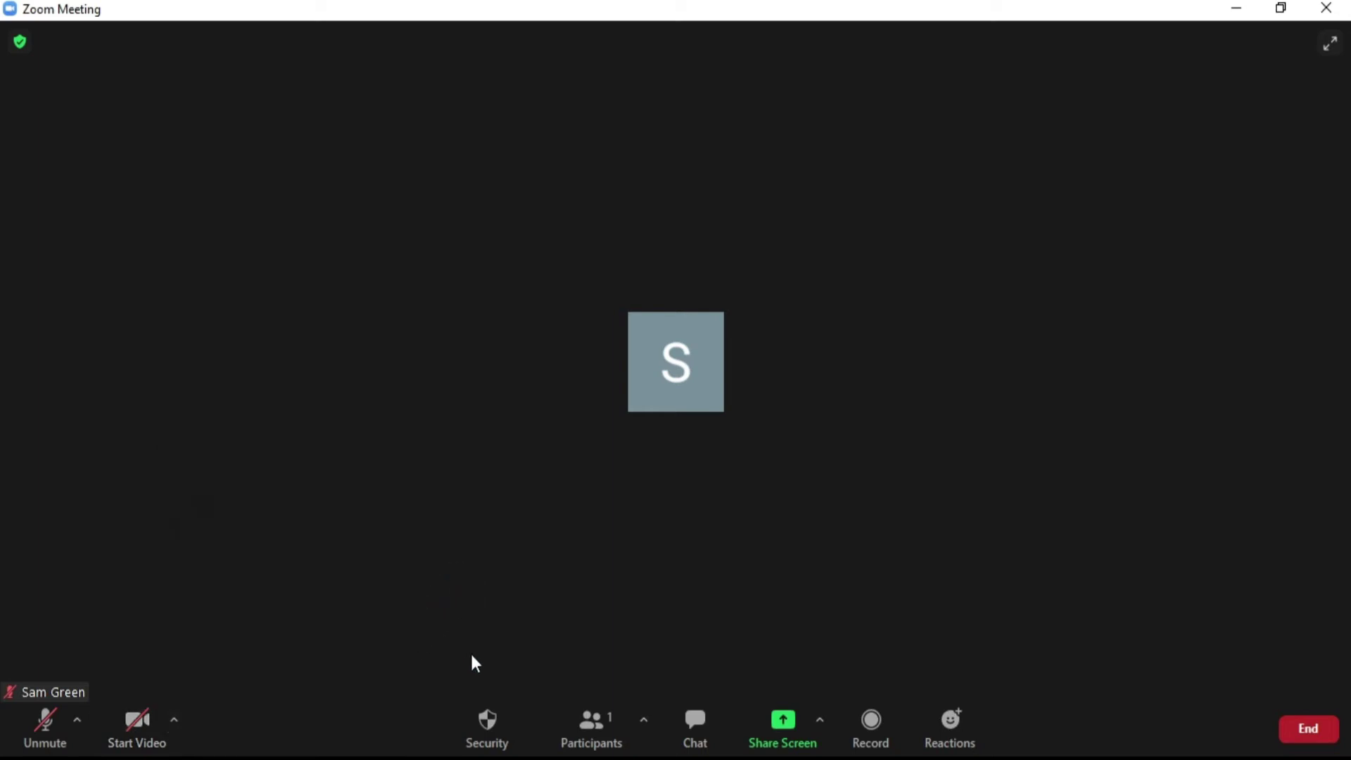
# Step: Look over the Security options and the participant list showing only the host
pyautogui.click(489, 724)
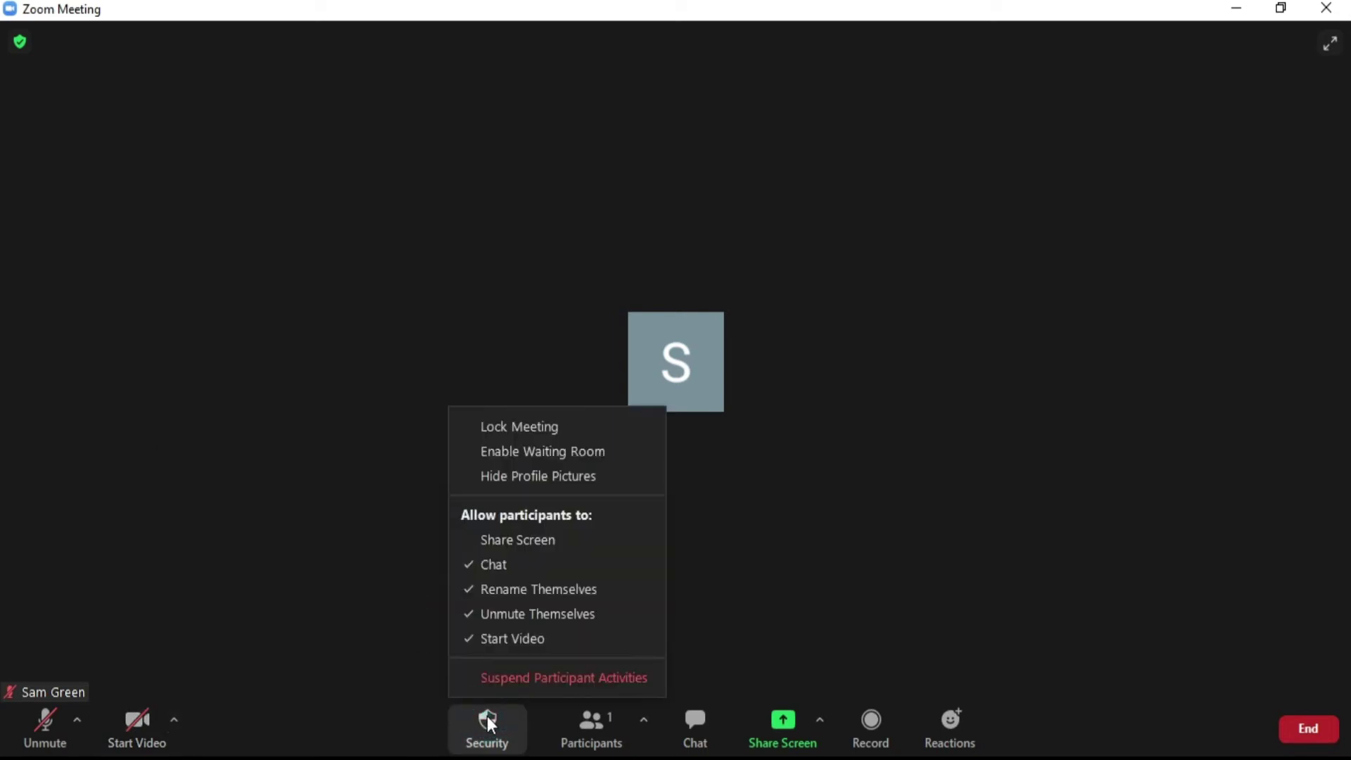
pyautogui.click(380, 642)
pyautogui.click(592, 724)
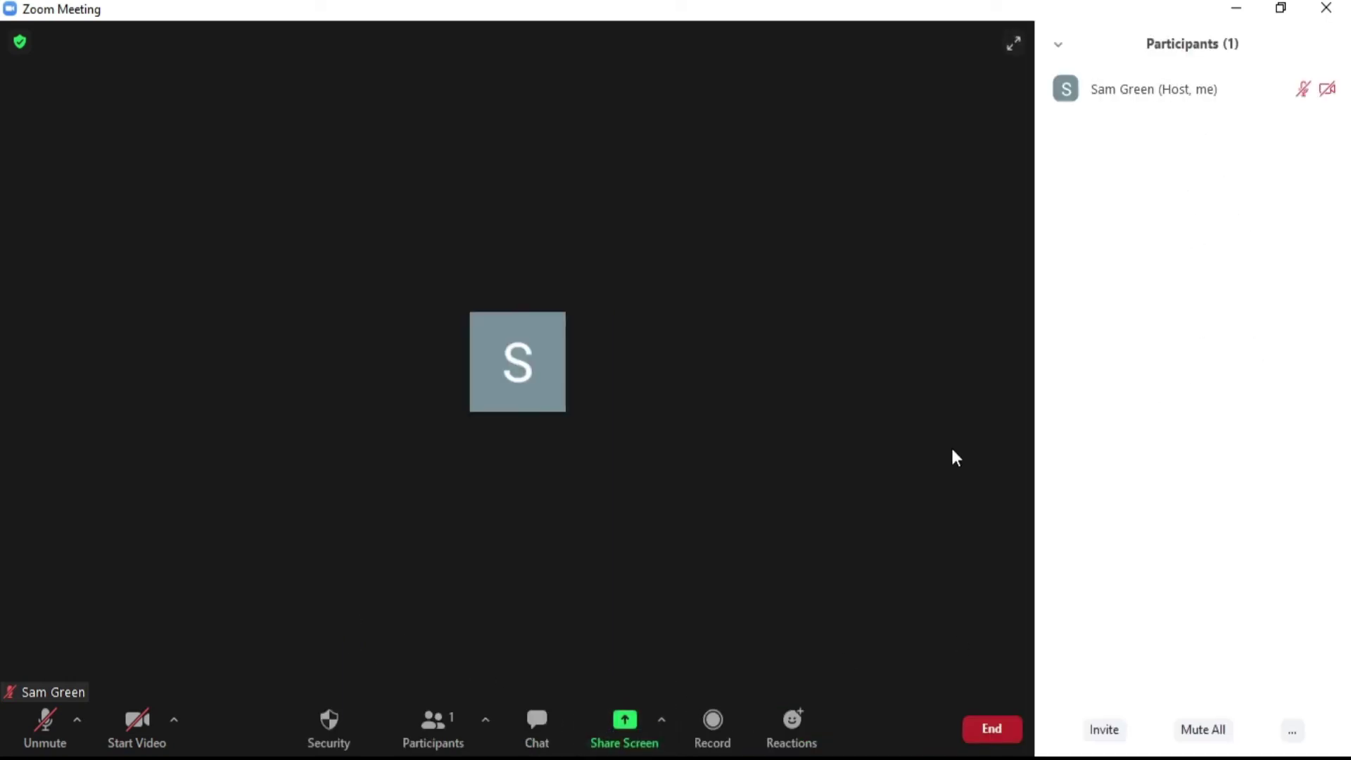
pyautogui.click(430, 722)
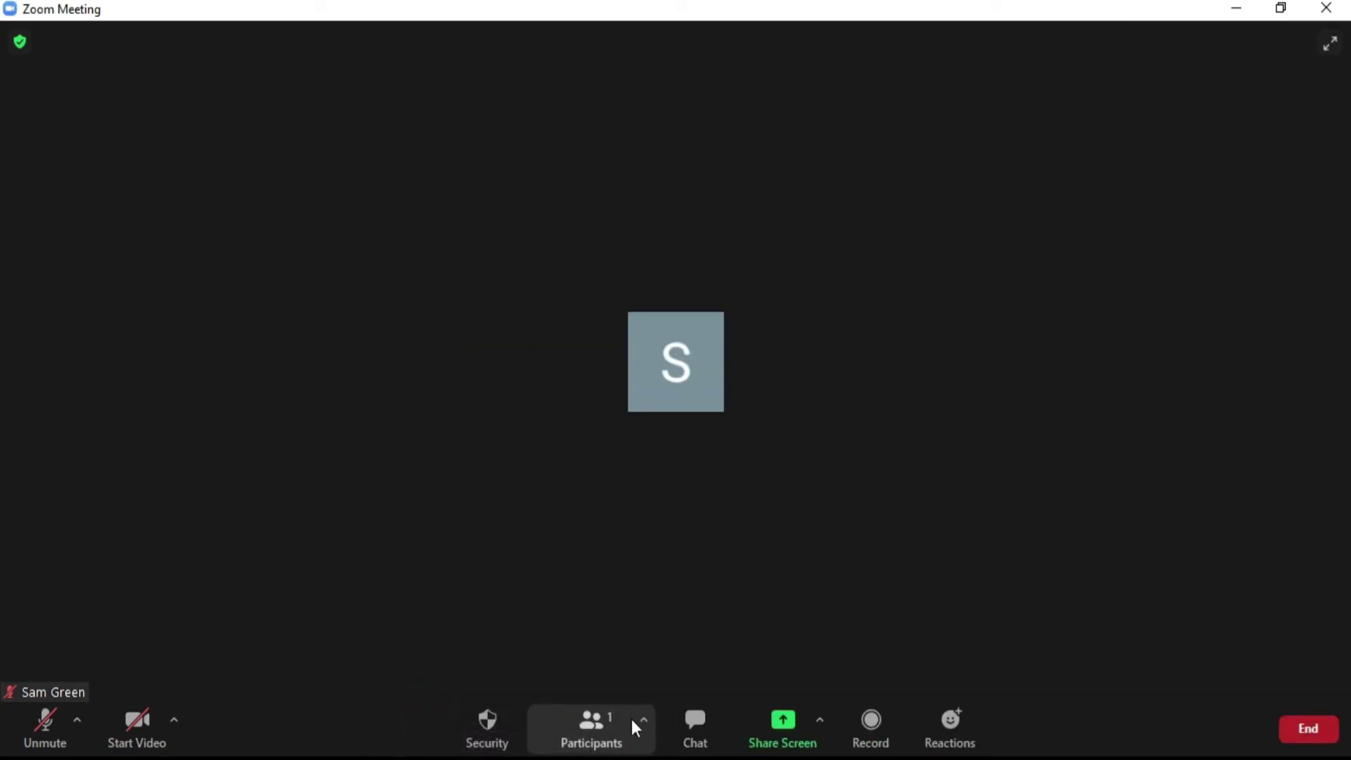
# Step: Check the Participants Invite option, then bring up the empty meeting chat
pyautogui.click(646, 722)
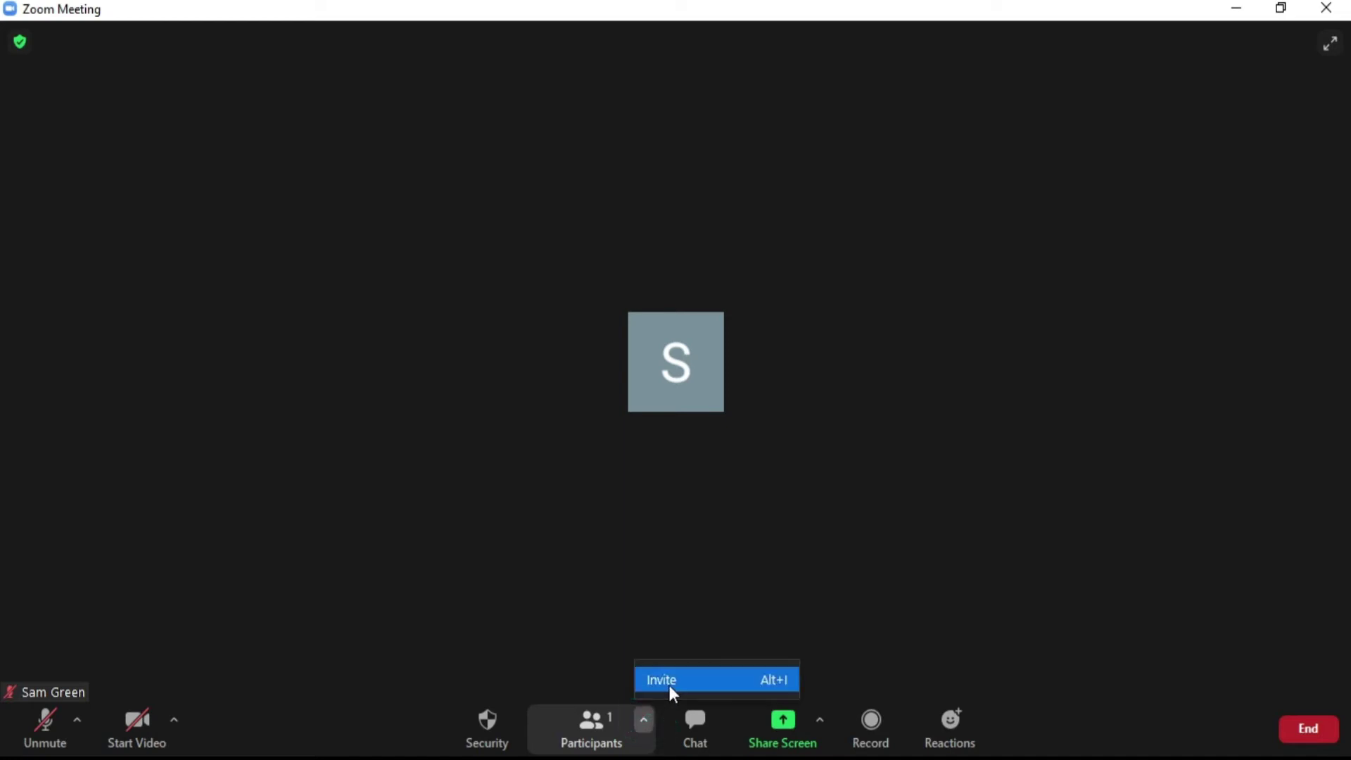
pyautogui.click(745, 546)
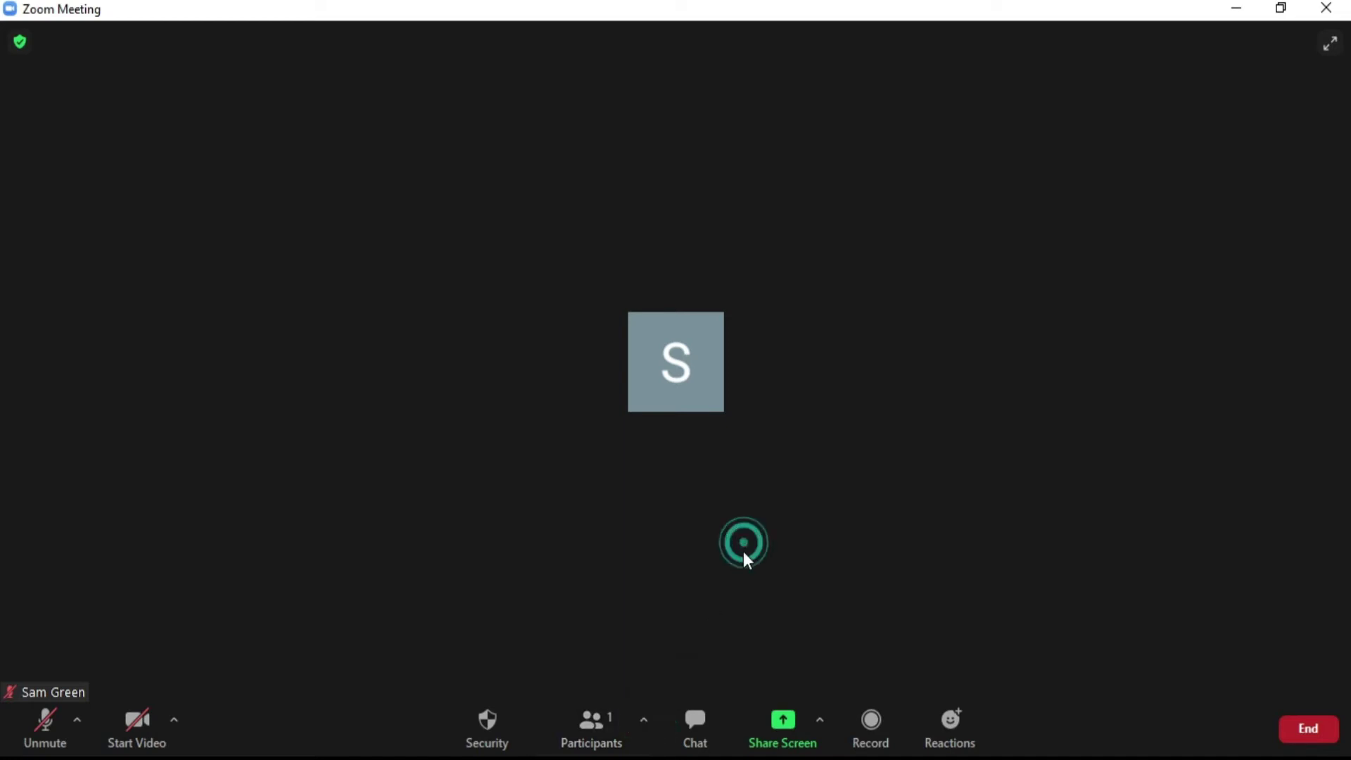
pyautogui.click(686, 728)
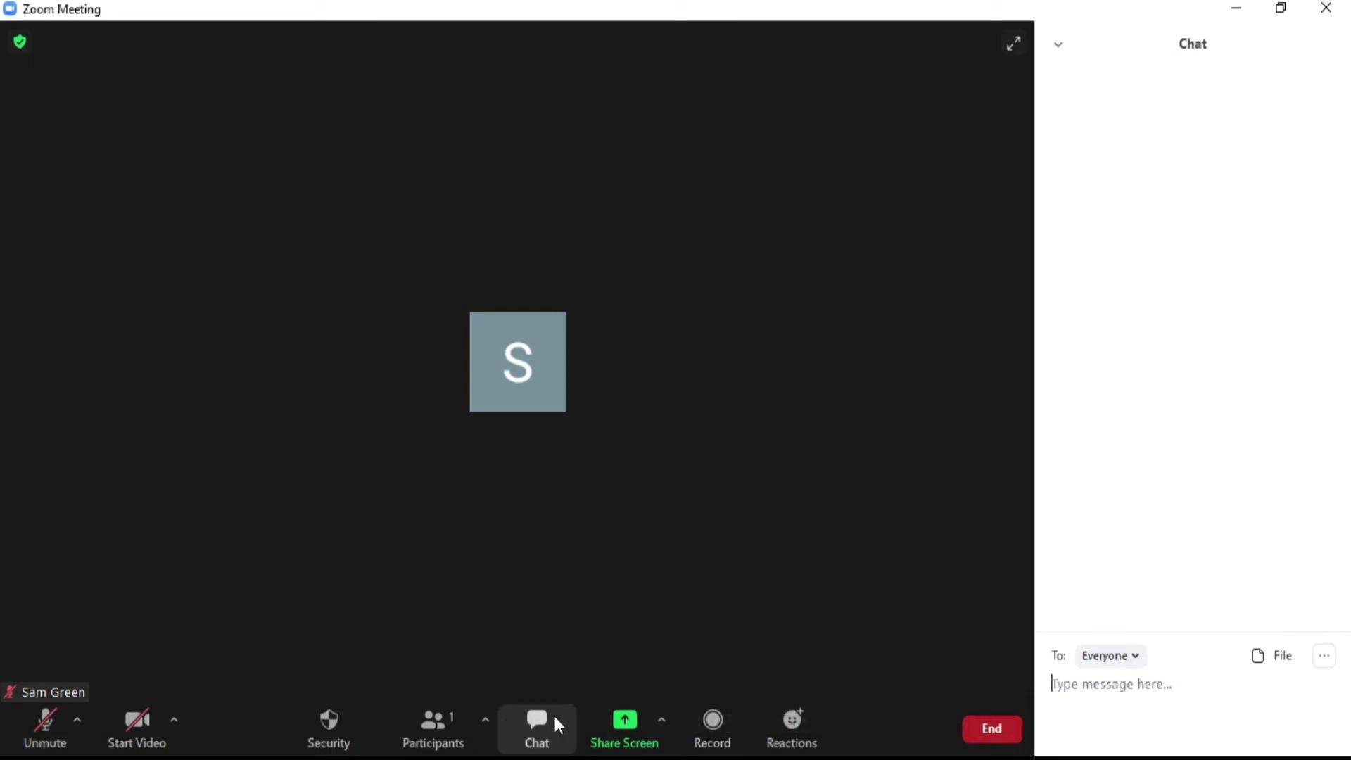
# Step: Close the chat and view the Share Screen window and sharing options without sharing
pyautogui.click(544, 715)
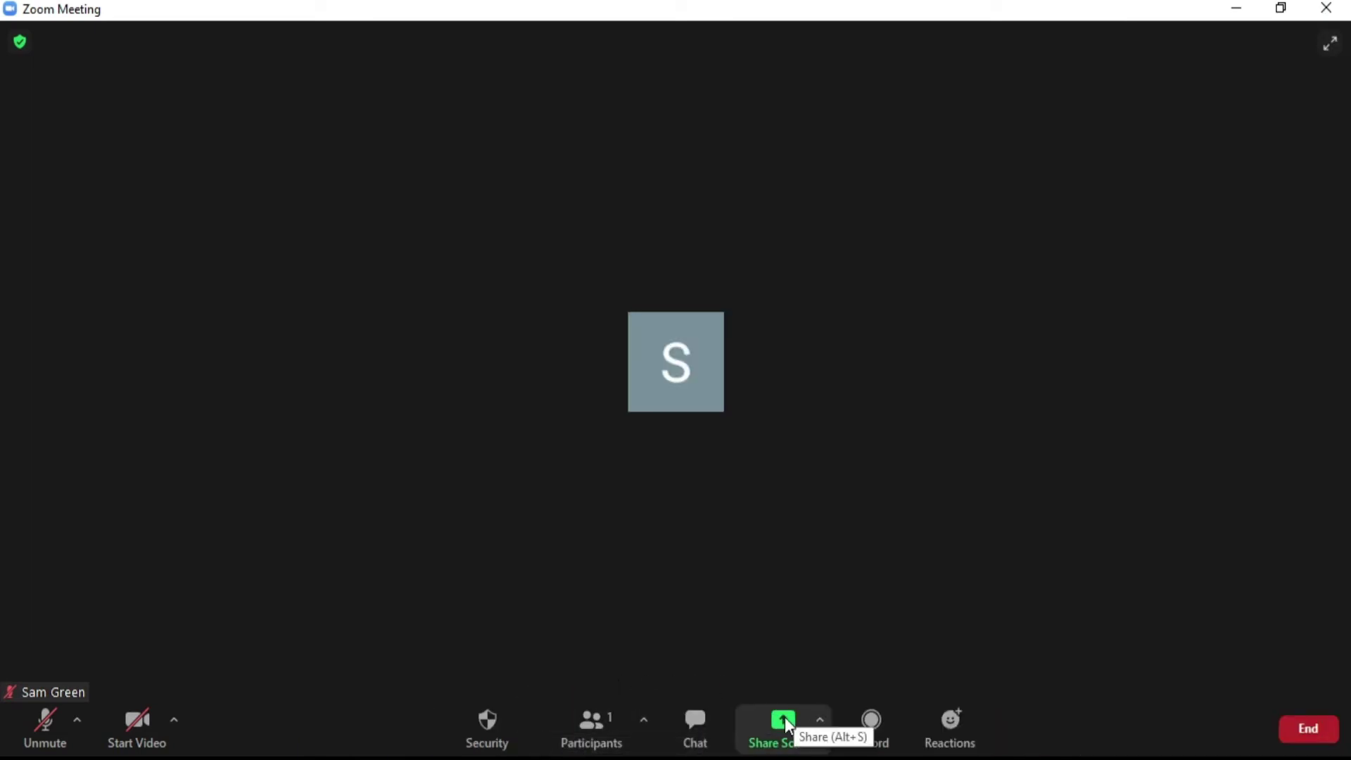
pyautogui.click(784, 722)
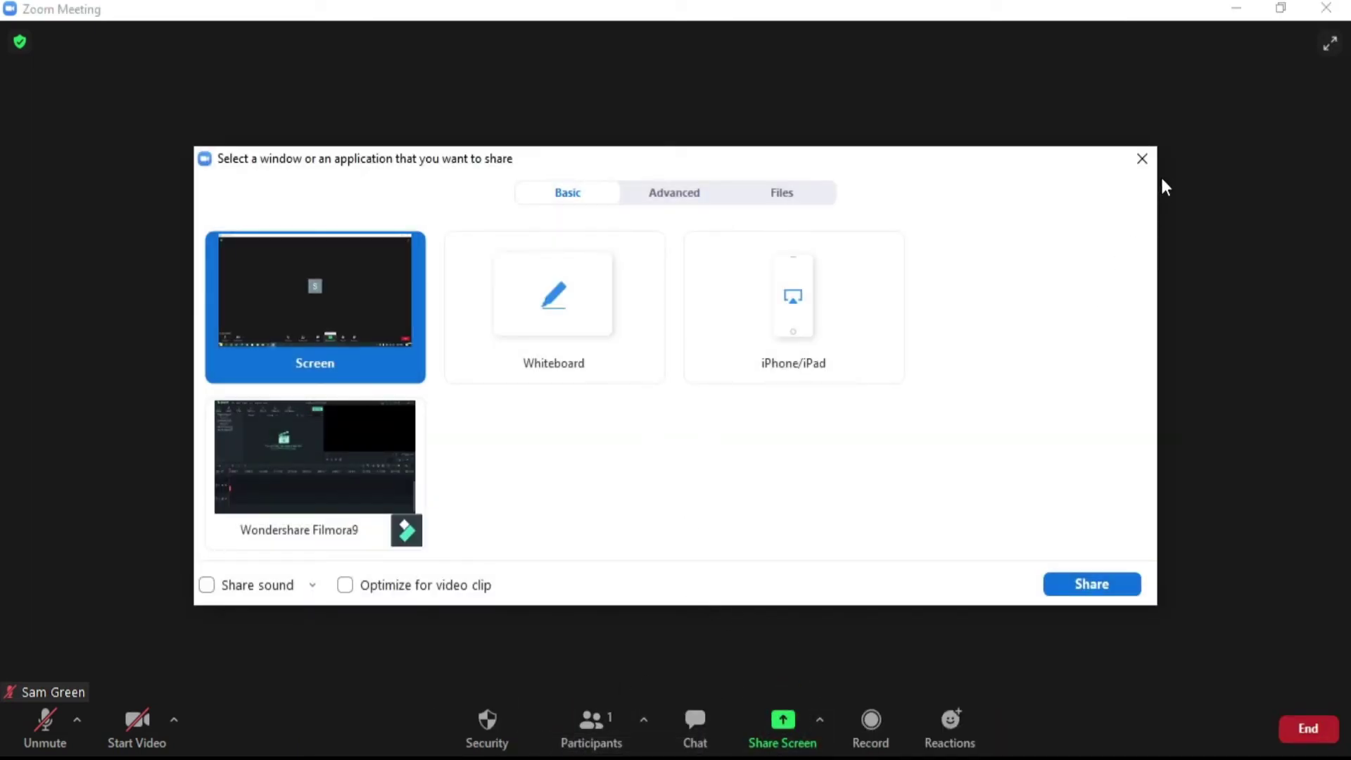
pyautogui.click(1141, 158)
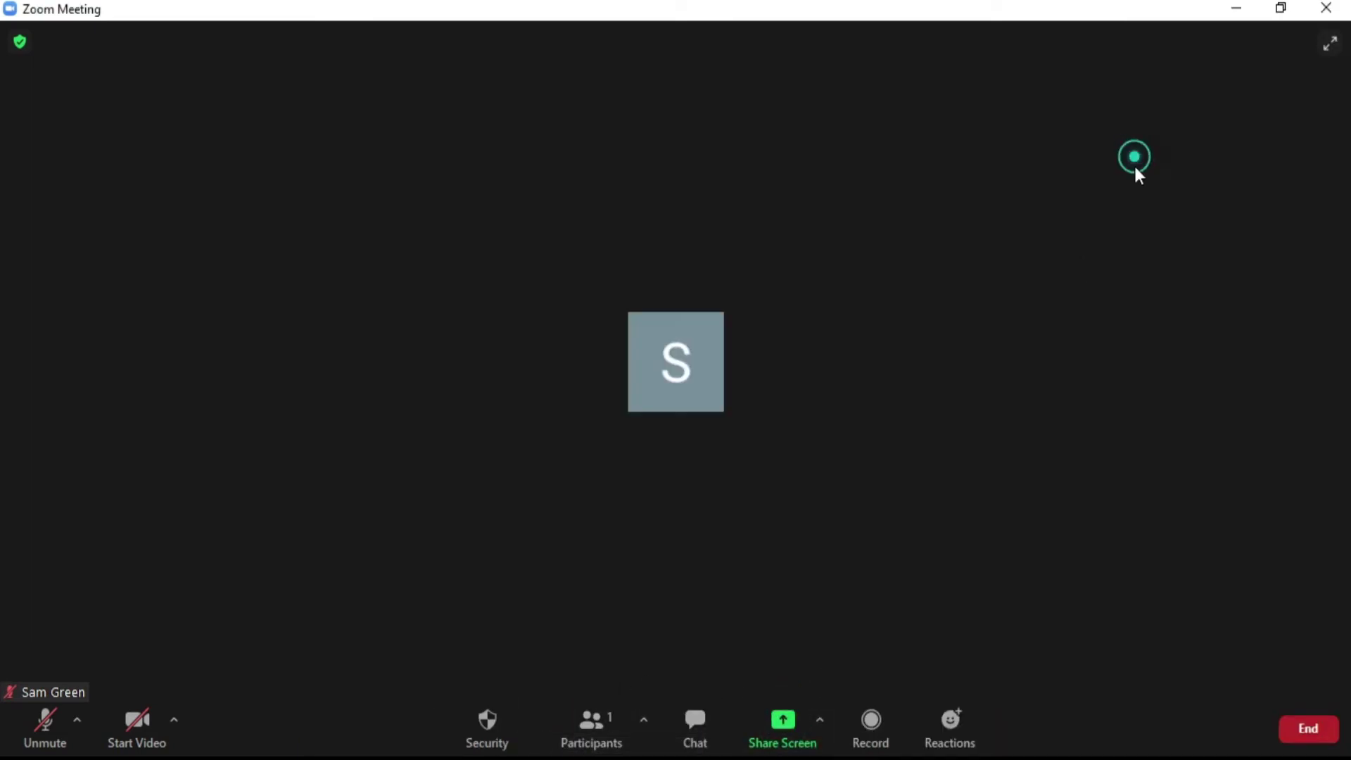
pyautogui.click(817, 724)
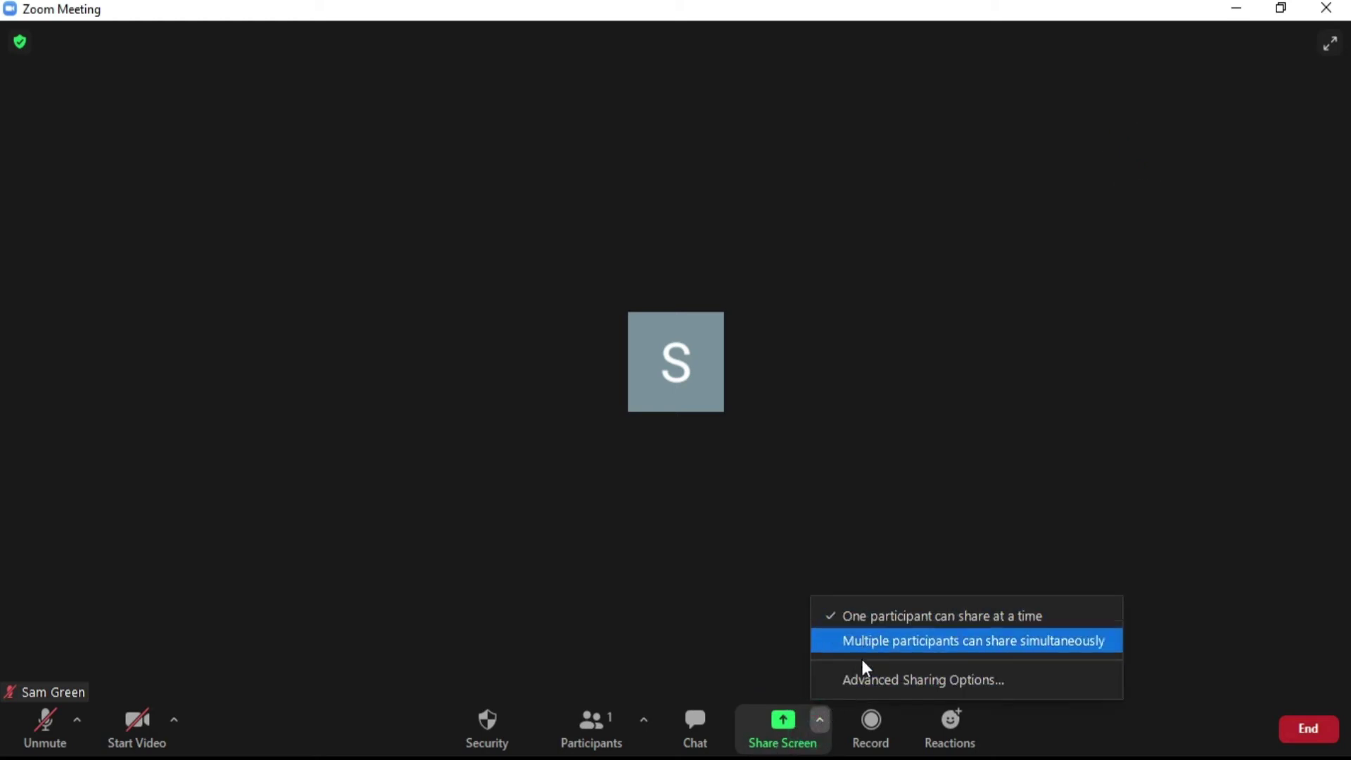
pyautogui.click(769, 637)
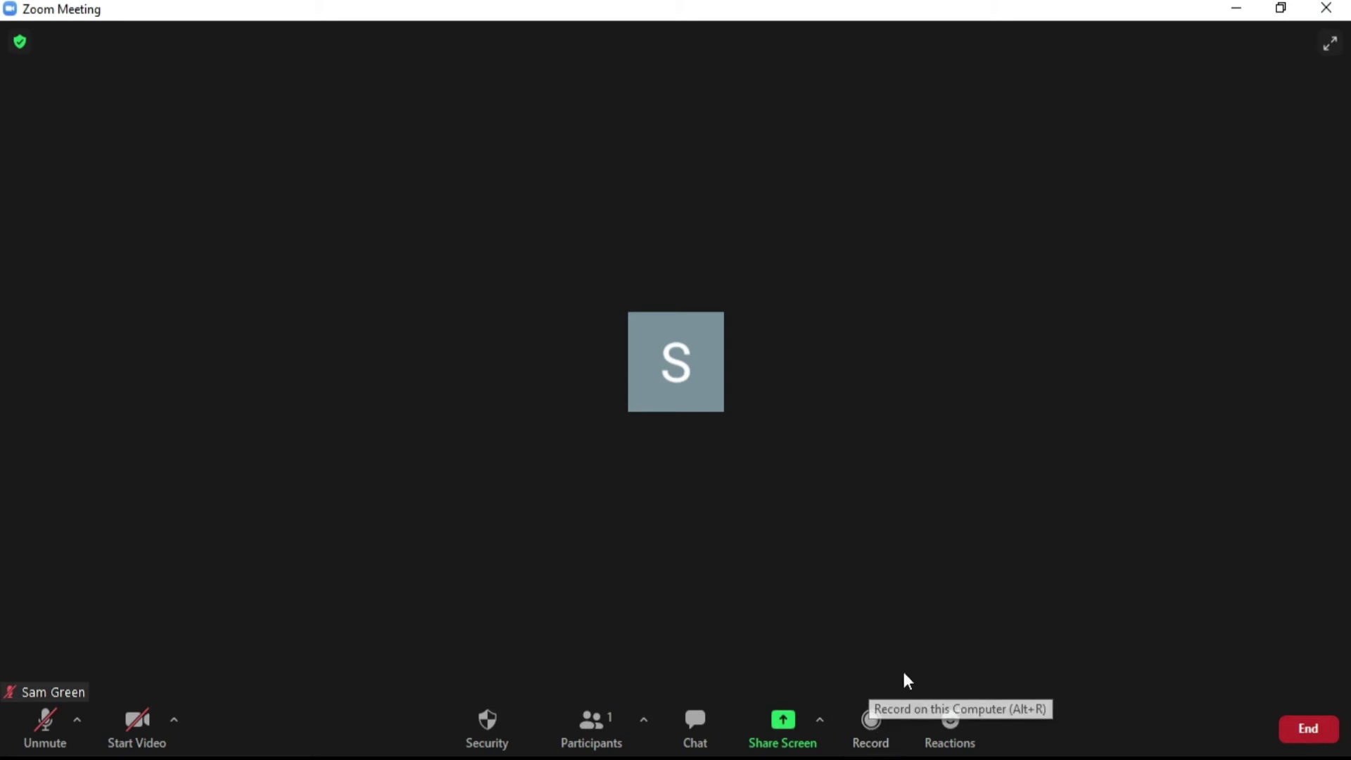
pyautogui.click(950, 719)
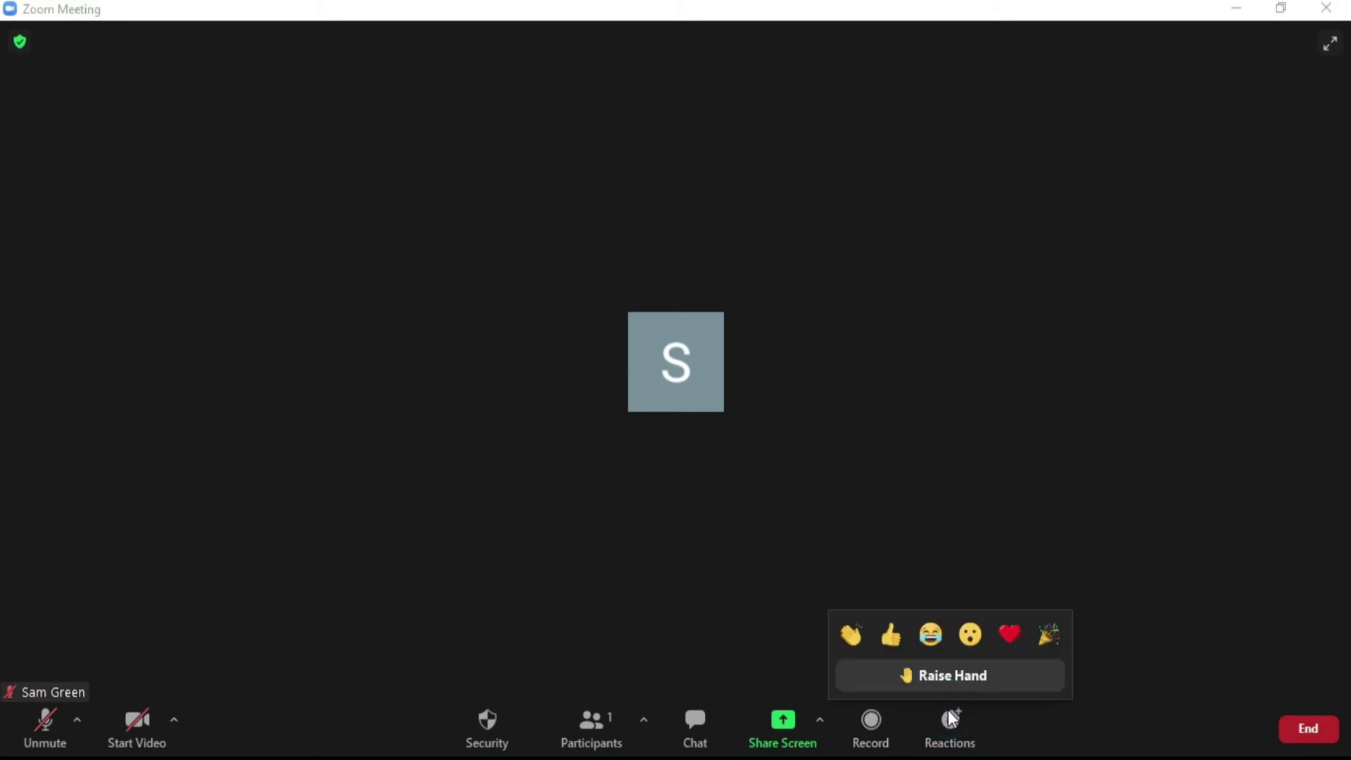
pyautogui.click(1292, 727)
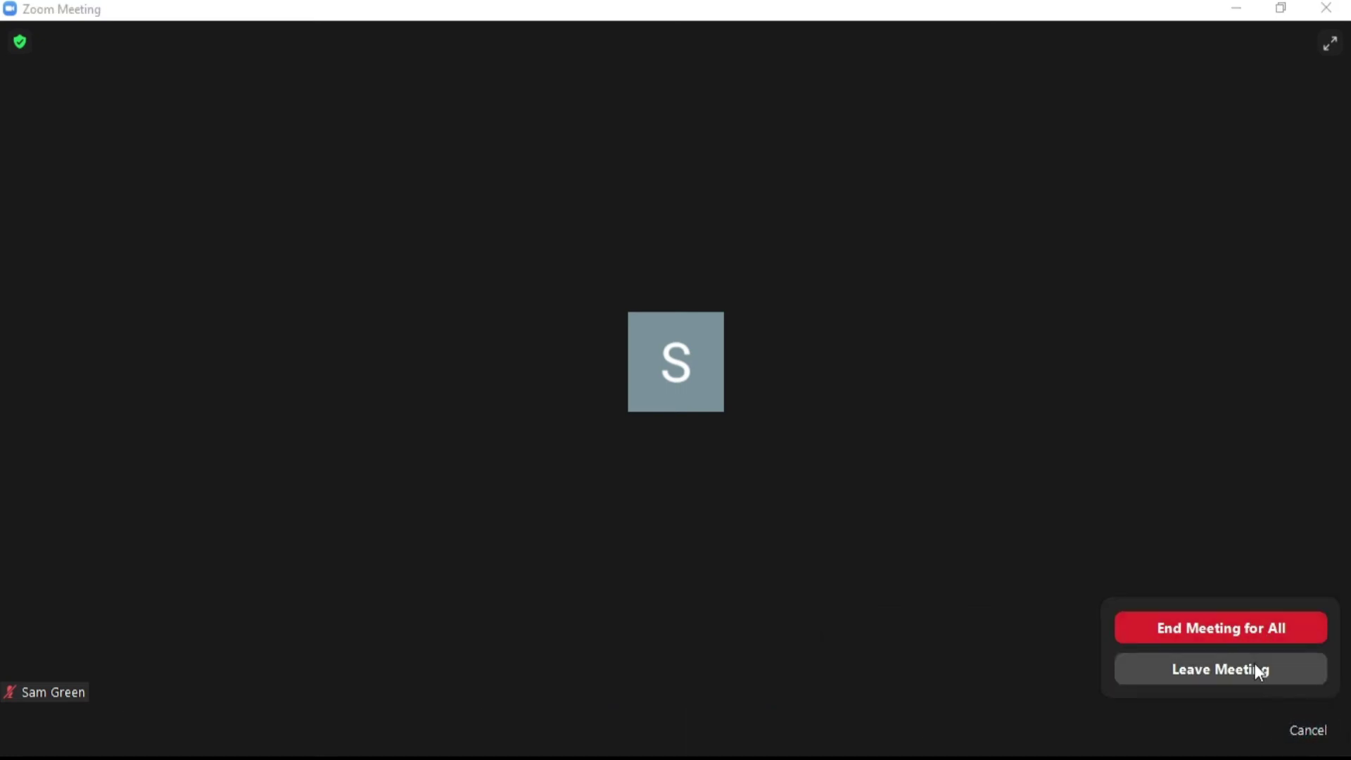
pyautogui.click(916, 580)
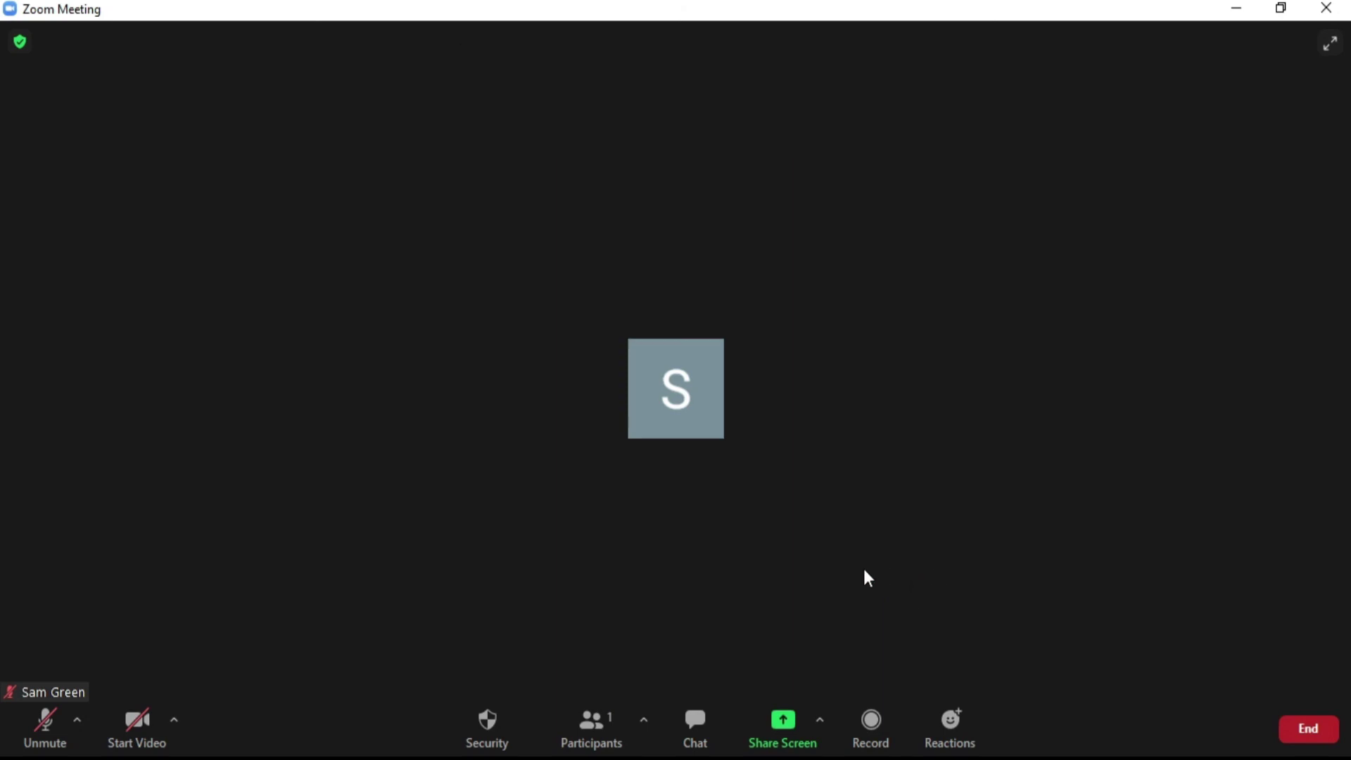
pyautogui.press('alt')
pyautogui.press('alt')
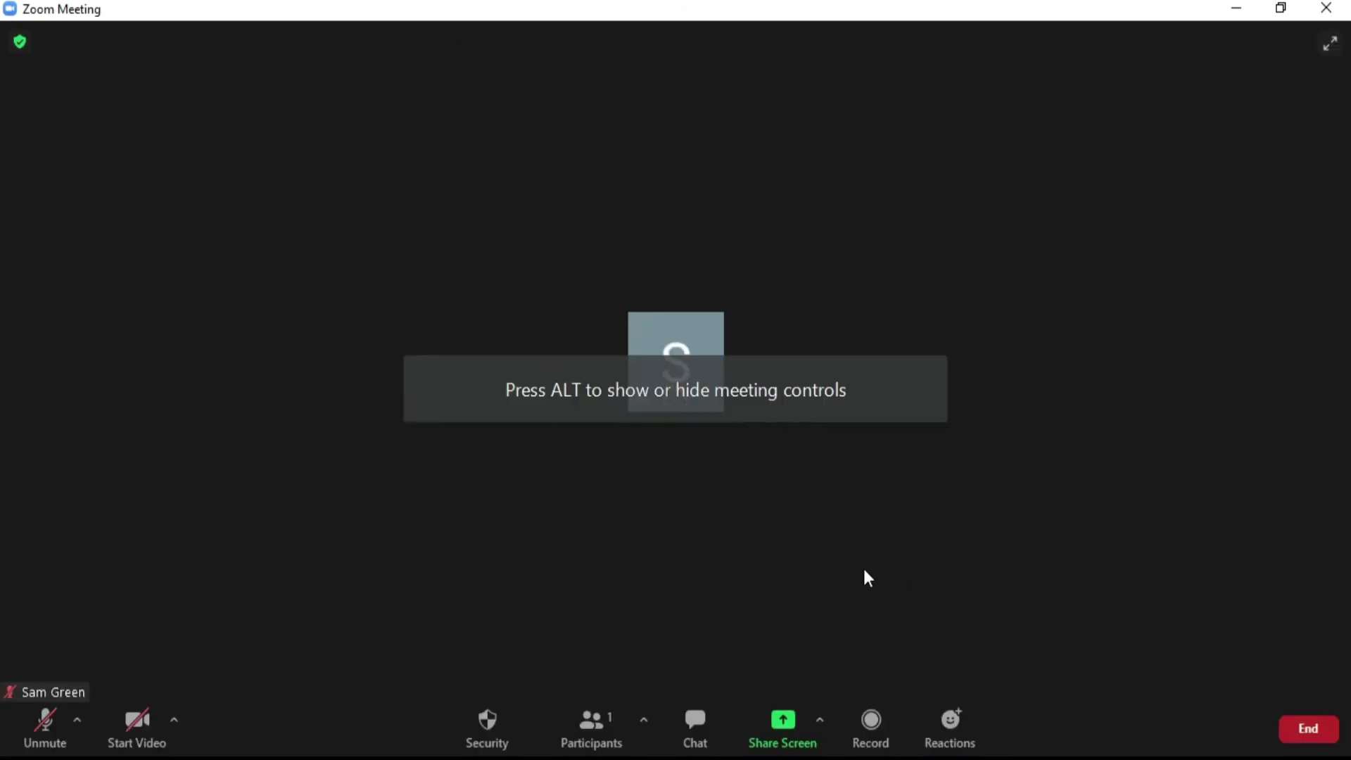